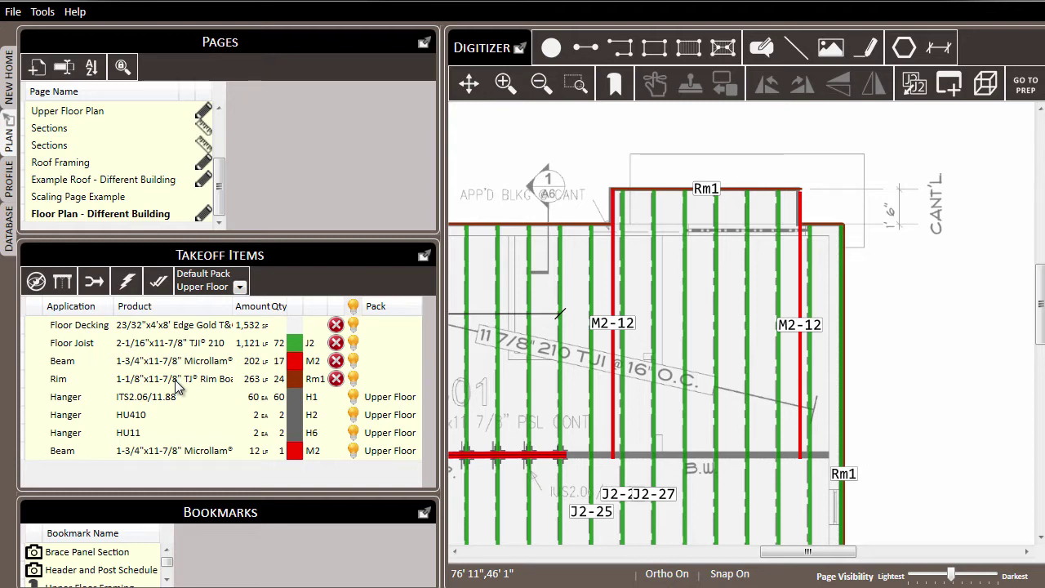
# Select the Floor Decking, Floor Joist, Beam and Rim takeoff items, then zoom out to the full plan
pyautogui.click(164, 326)
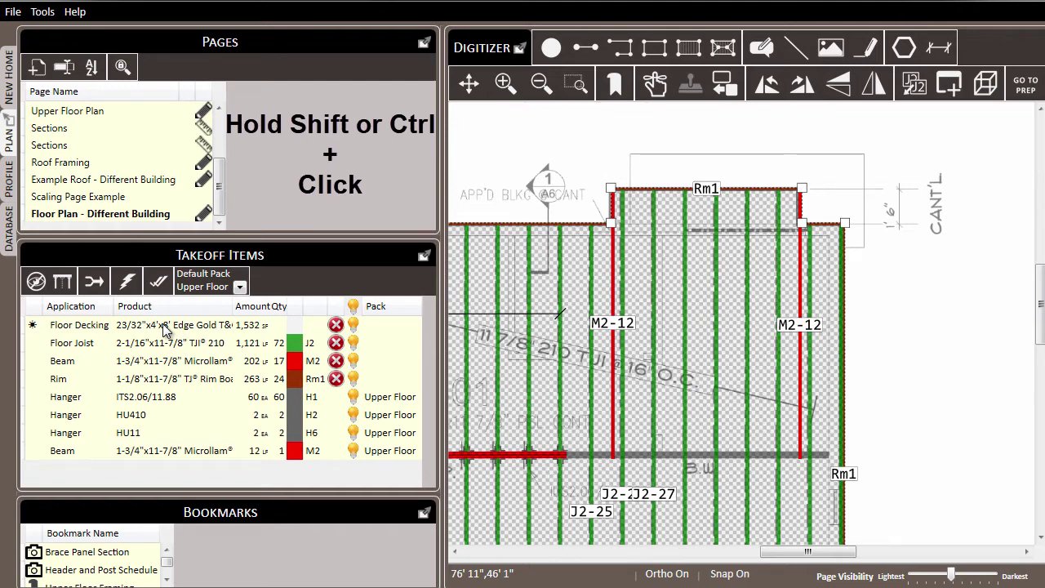
pyautogui.keyDown('shift'); pyautogui.click(161, 386); pyautogui.keyUp('shift')
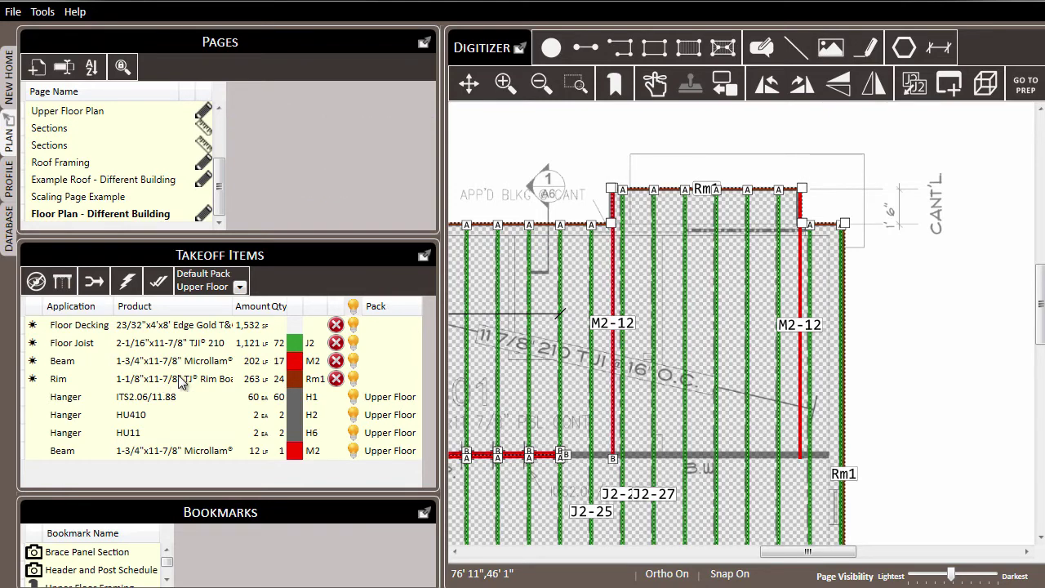
pyautogui.scroll(-3, 849, 226)
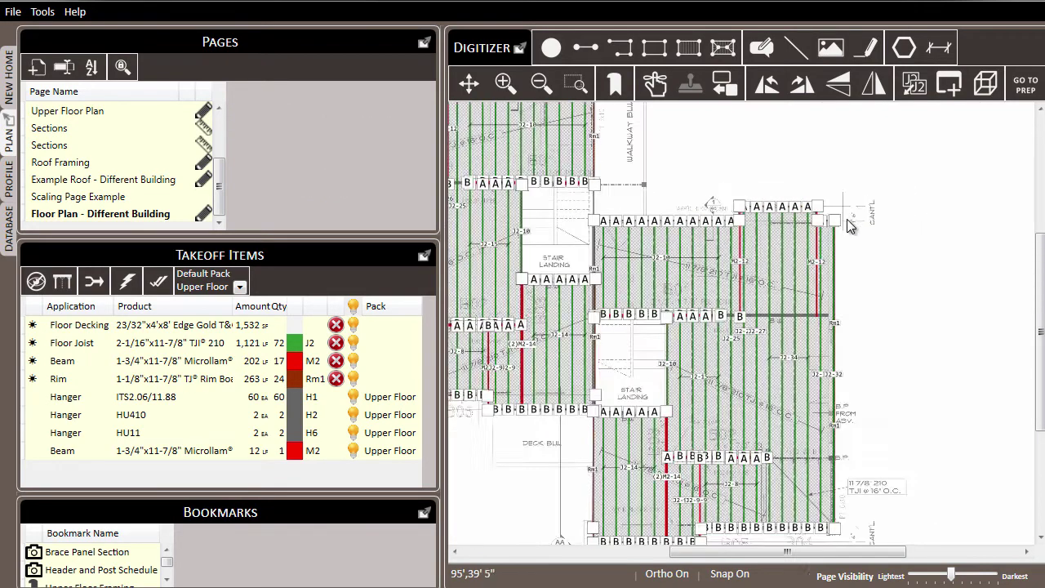
pyautogui.scroll(-2, 849, 227)
pyautogui.scroll(2, 896, 210)
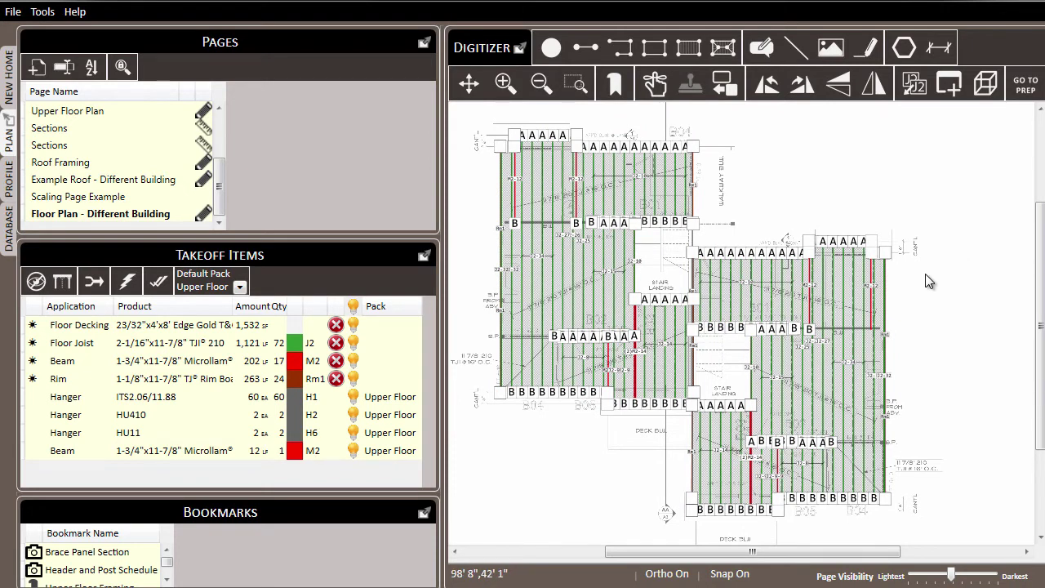
# Move the selected decking, joist, beam and rim items to the Duplex > Upper Floor pack
pyautogui.keyDown('ctrl'); pyautogui.rightClick(693, 239); pyautogui.keyUp('ctrl')
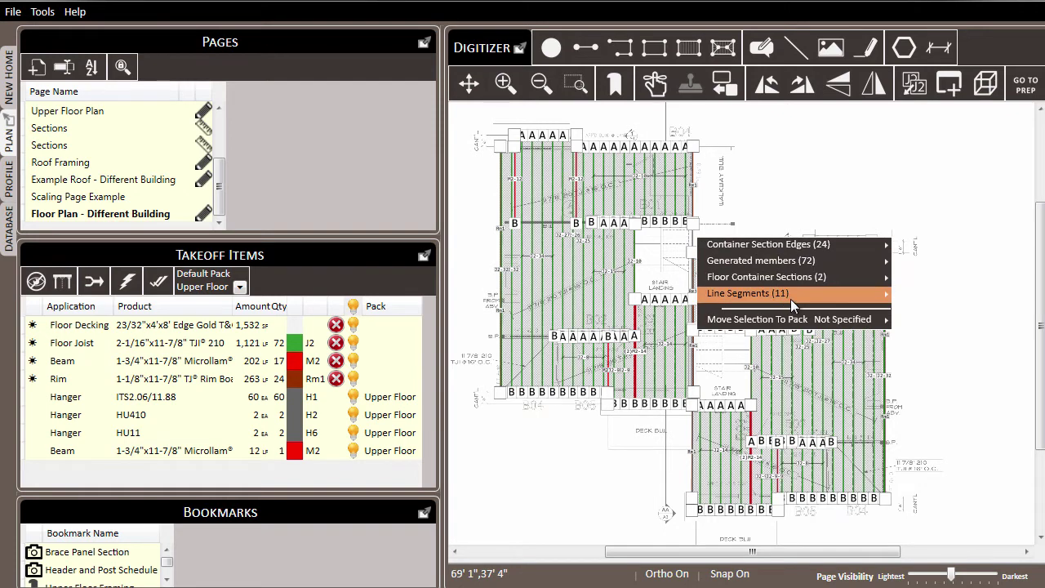
pyautogui.moveTo(807, 324)
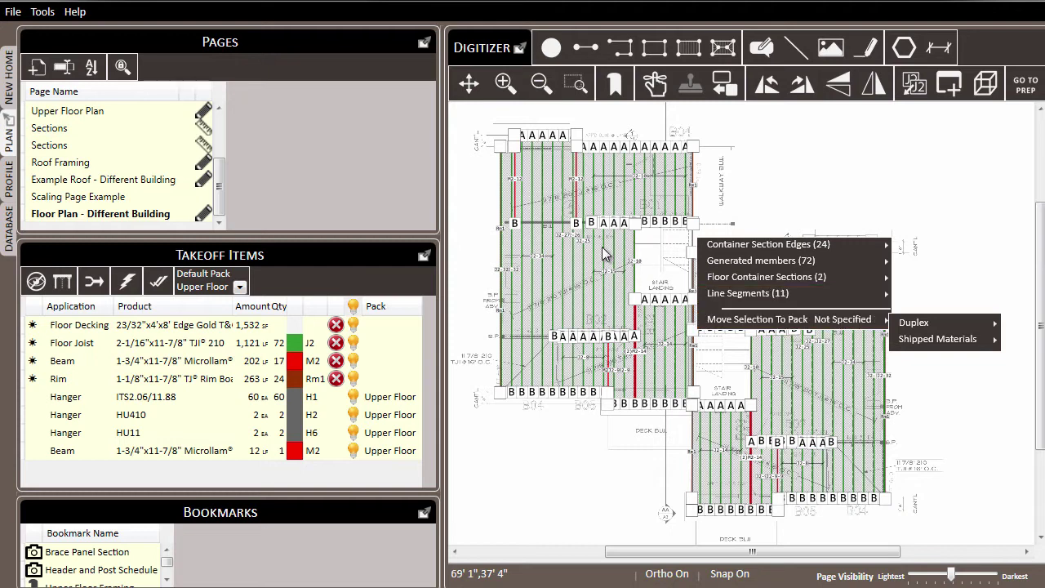
pyautogui.rightClick(571, 201)
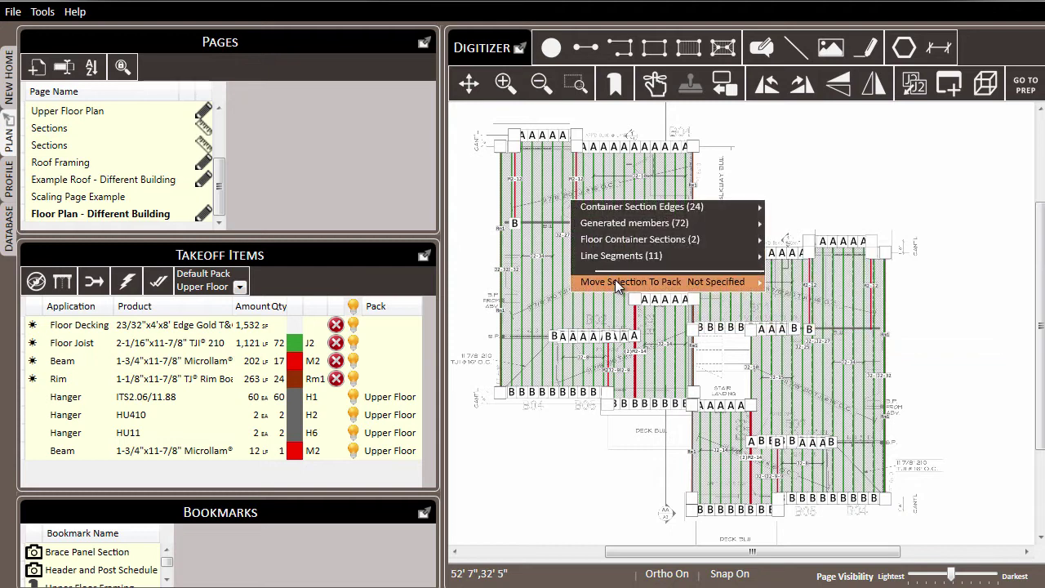
pyautogui.moveTo(614, 279)
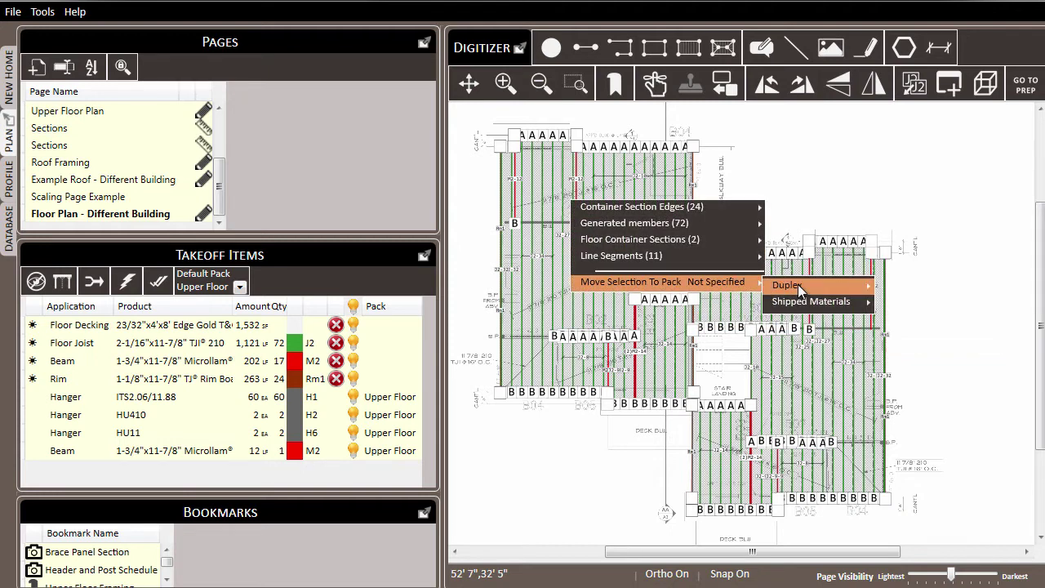
pyautogui.moveTo(798, 284)
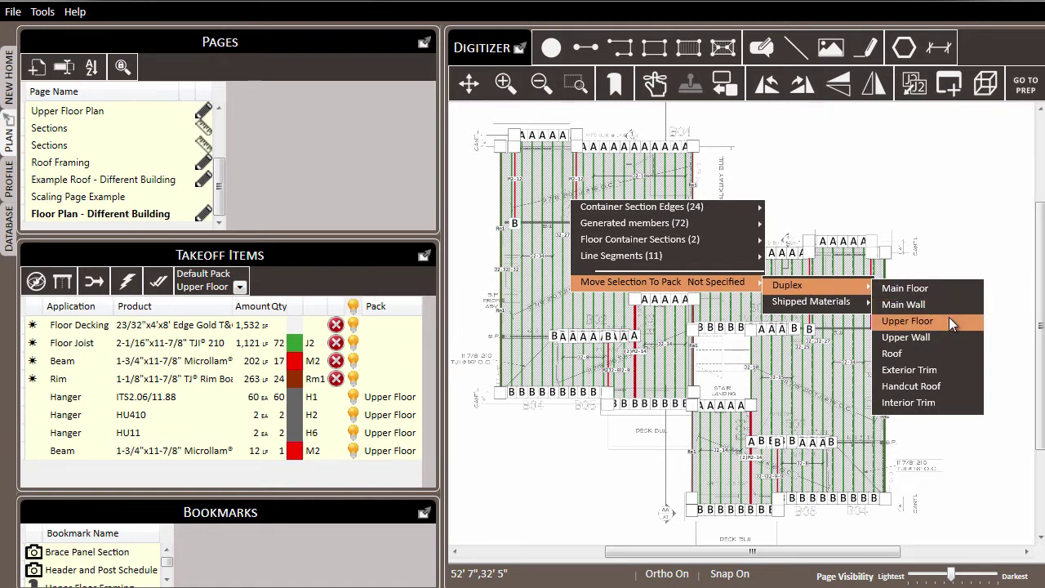
pyautogui.click(906, 320)
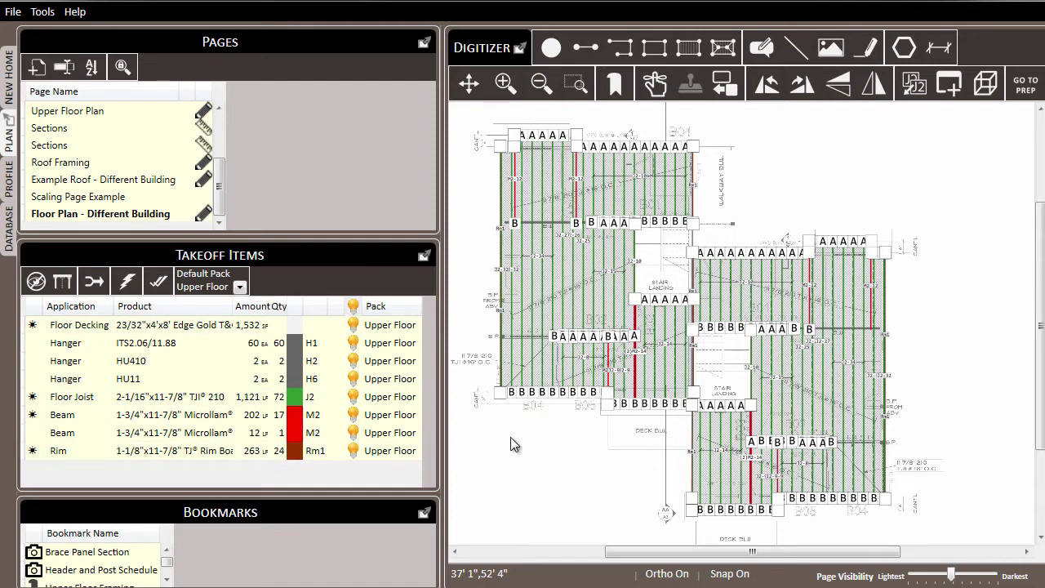
# Deselect everything and zoom in on the upper-floor stair landing
pyautogui.press('Escape')
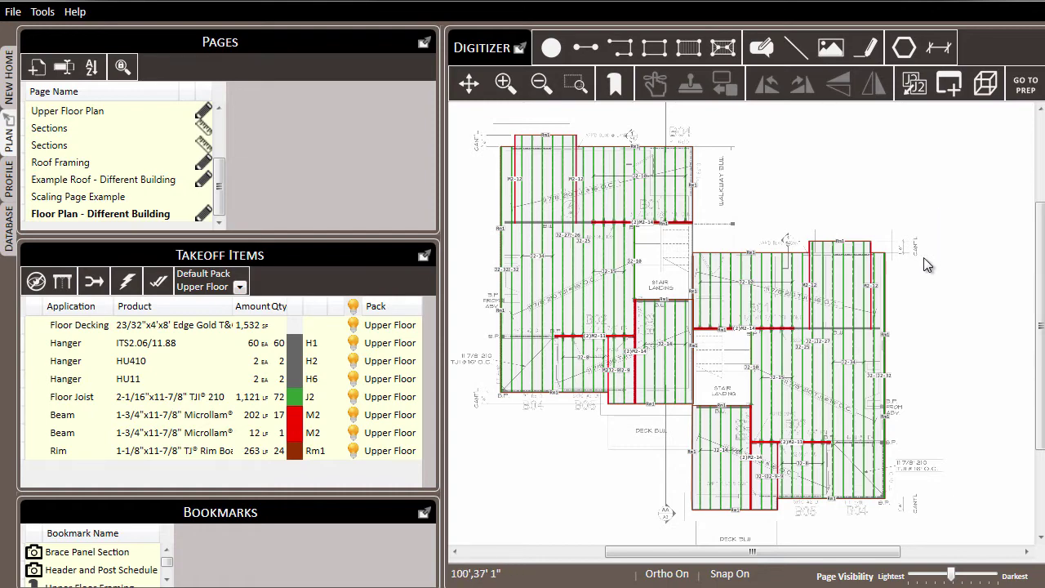
pyautogui.scroll(2, 693, 275)
pyautogui.scroll(2, 693, 275)
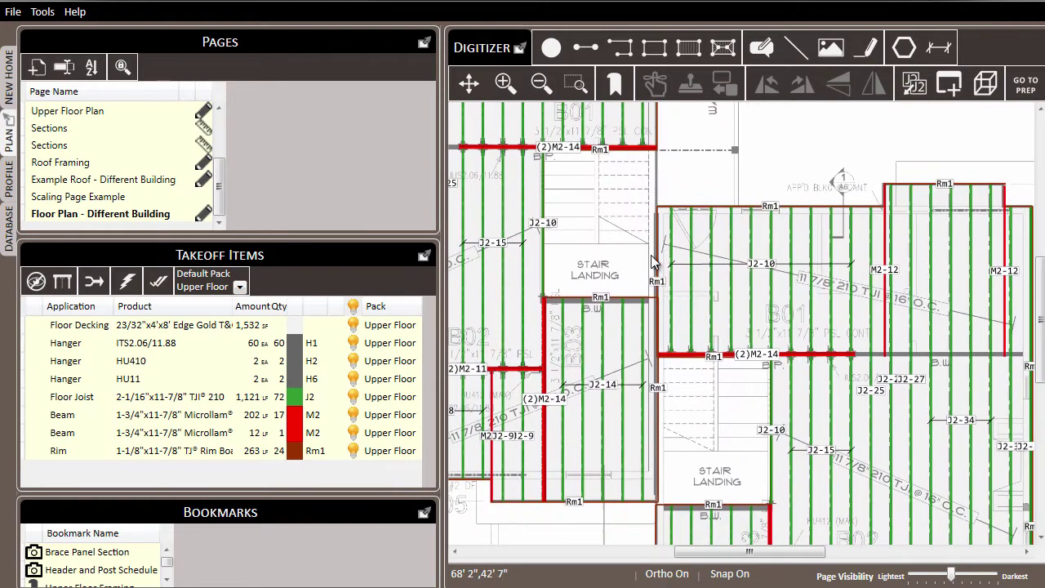
# Pick the 202 LF M2 beam and start drawing more segments like it at the stairs
pyautogui.click(185, 416)
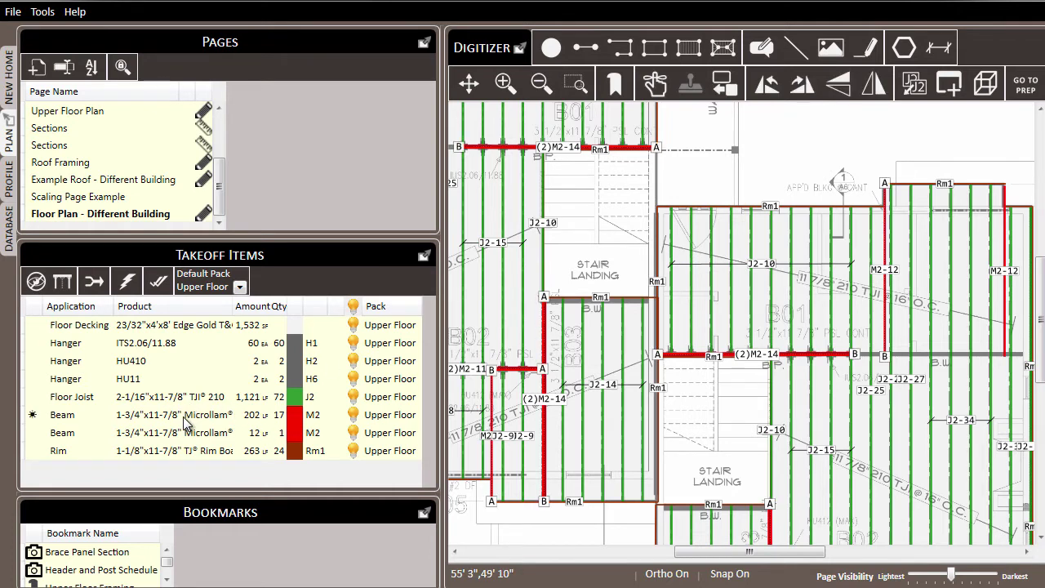
pyautogui.rightClick(545, 329)
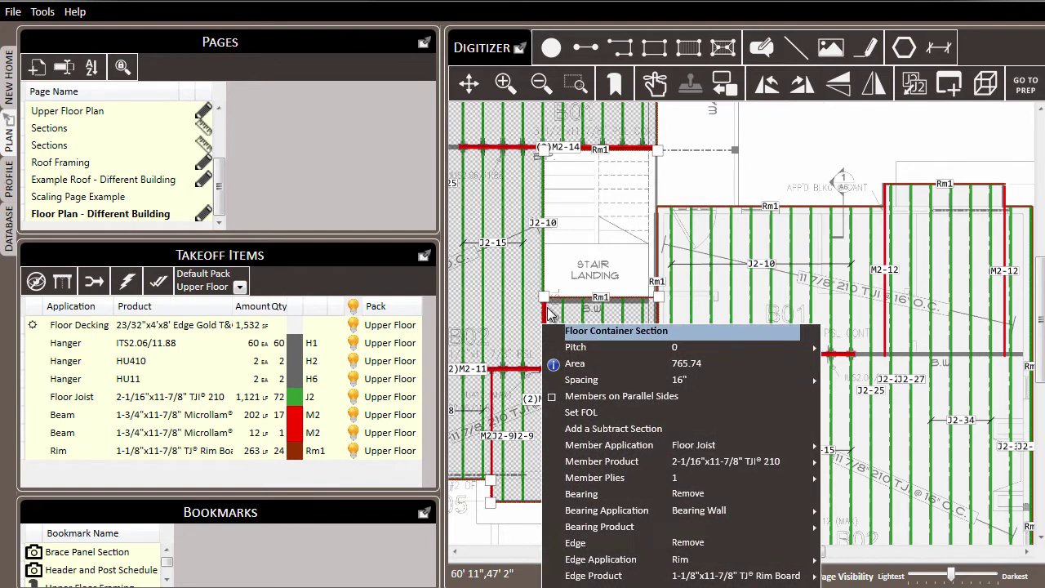
pyautogui.click(547, 323)
pyautogui.rightClick(547, 323)
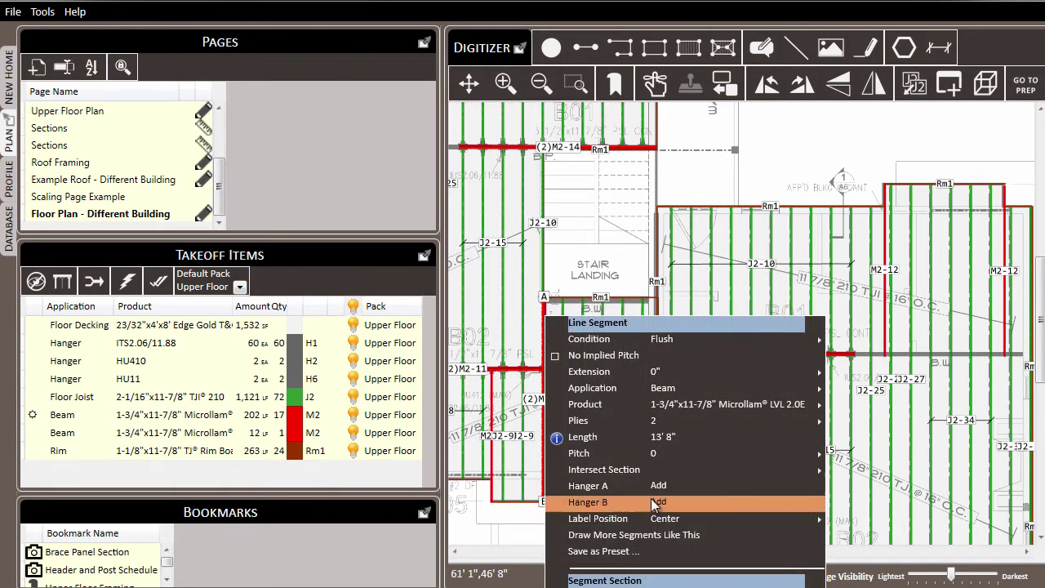
pyautogui.click(663, 536)
# Draw (2)M2-8 beams across the upper and lower stair landings, then reactivate the M2 beam item
pyautogui.scroll(3, 563, 294)
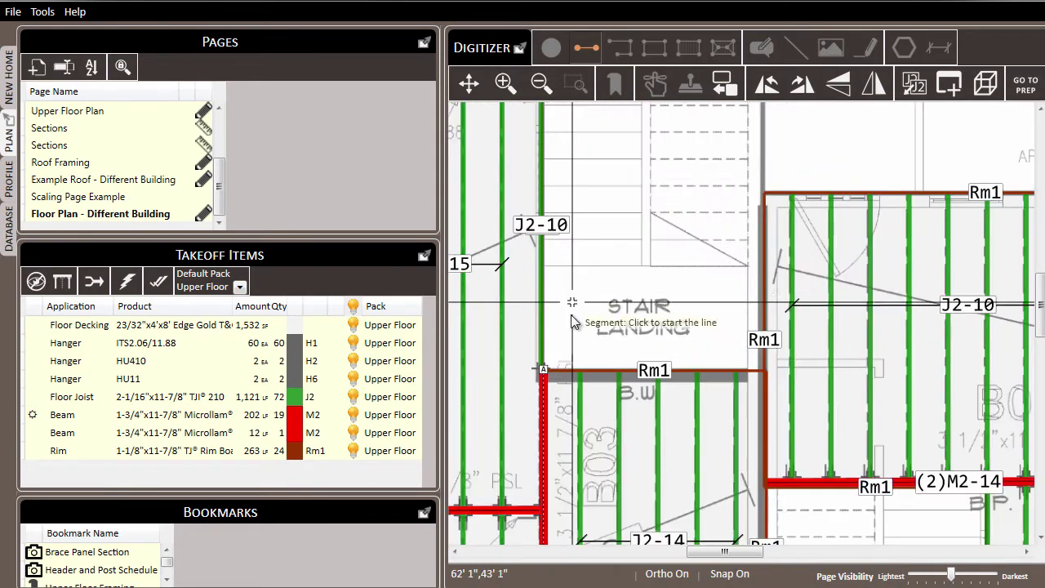
pyautogui.click(540, 268)
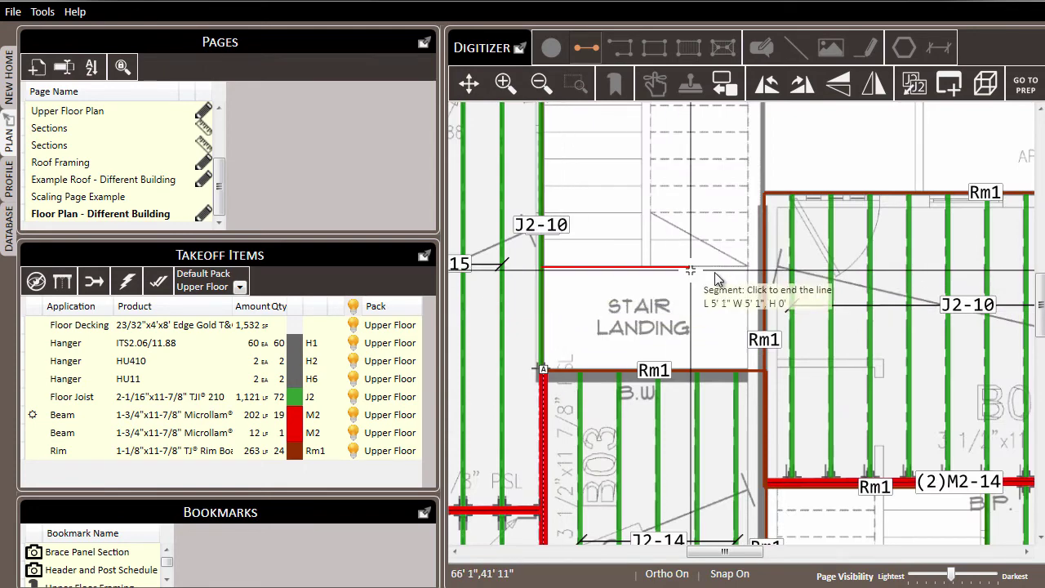
pyautogui.click(761, 269)
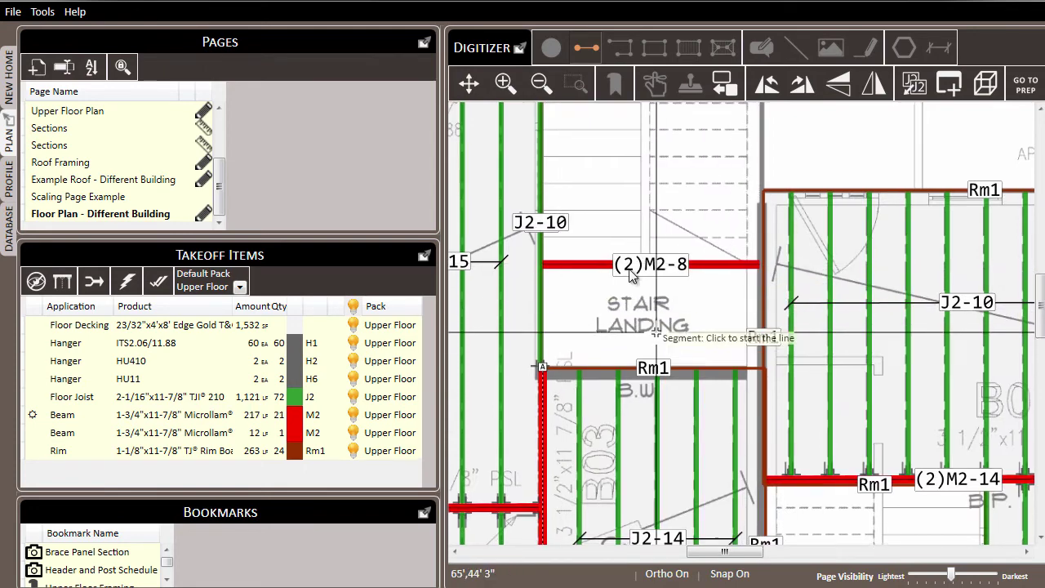
pyautogui.scroll(-3, 666, 344)
pyautogui.scroll(-3, 659, 230)
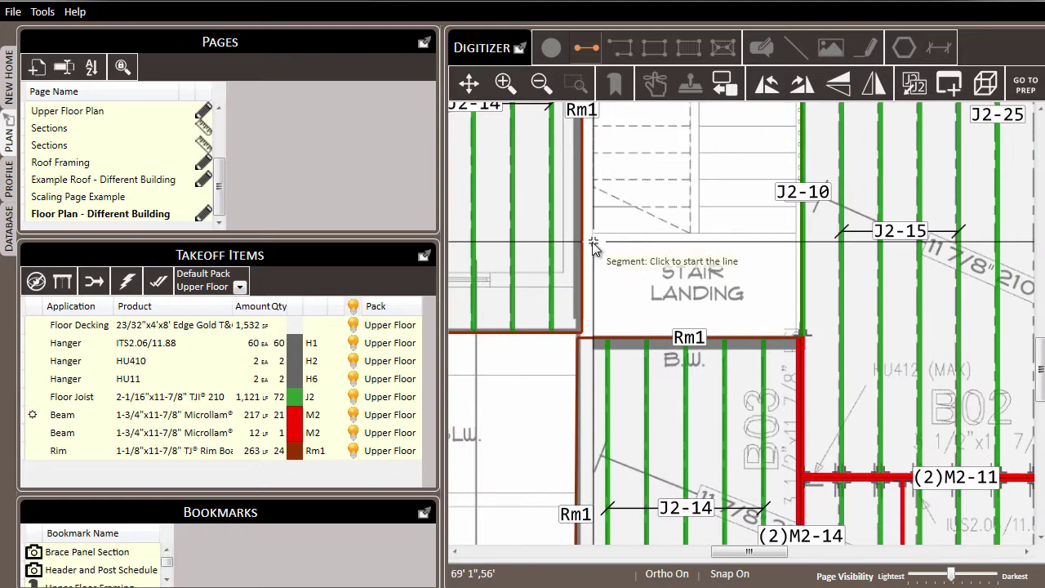
pyautogui.click(584, 233)
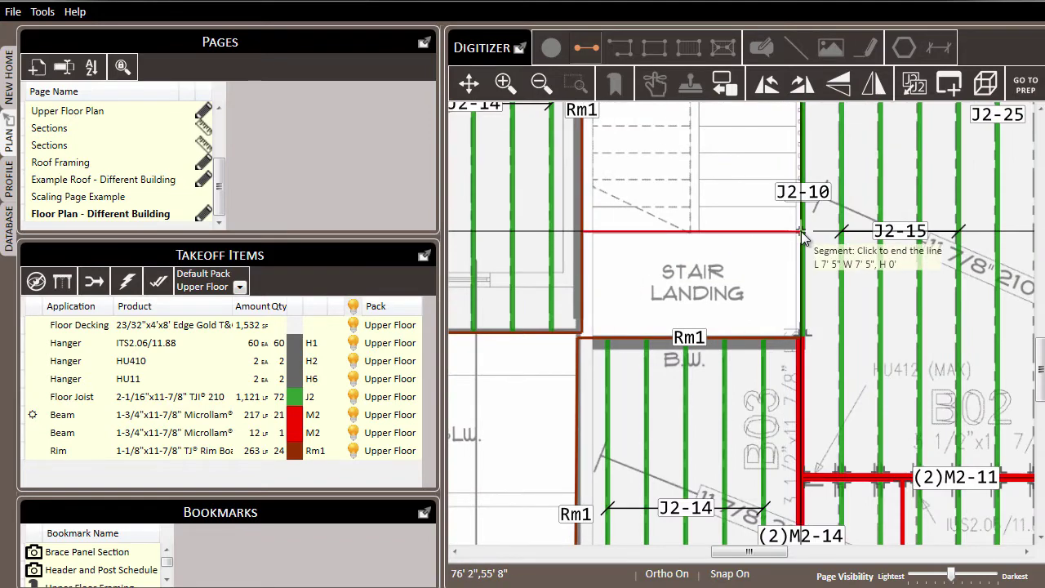
pyautogui.click(685, 261)
pyautogui.scroll(-3, 670, 286)
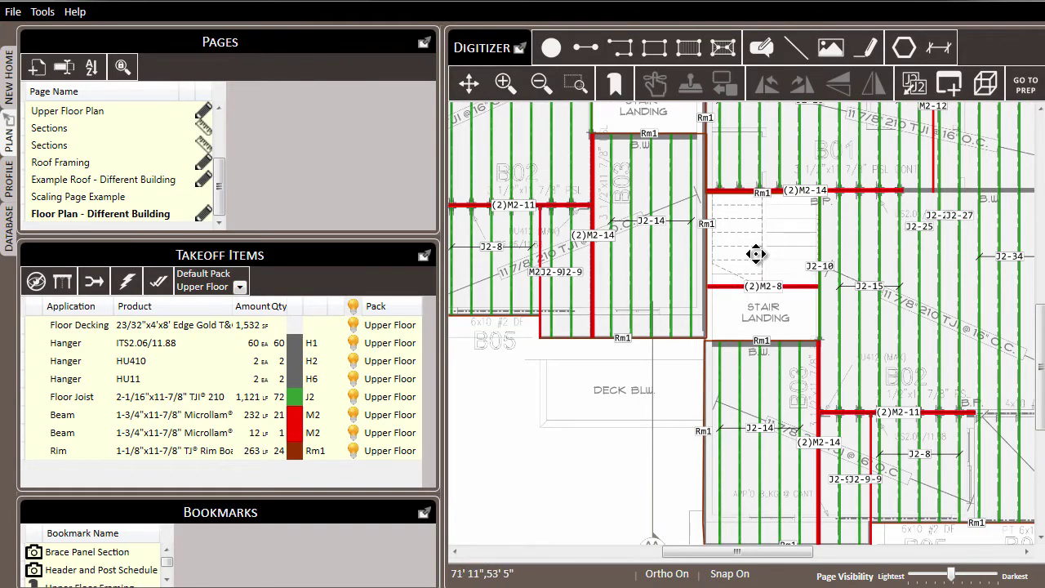
pyautogui.scroll(3, 754, 256)
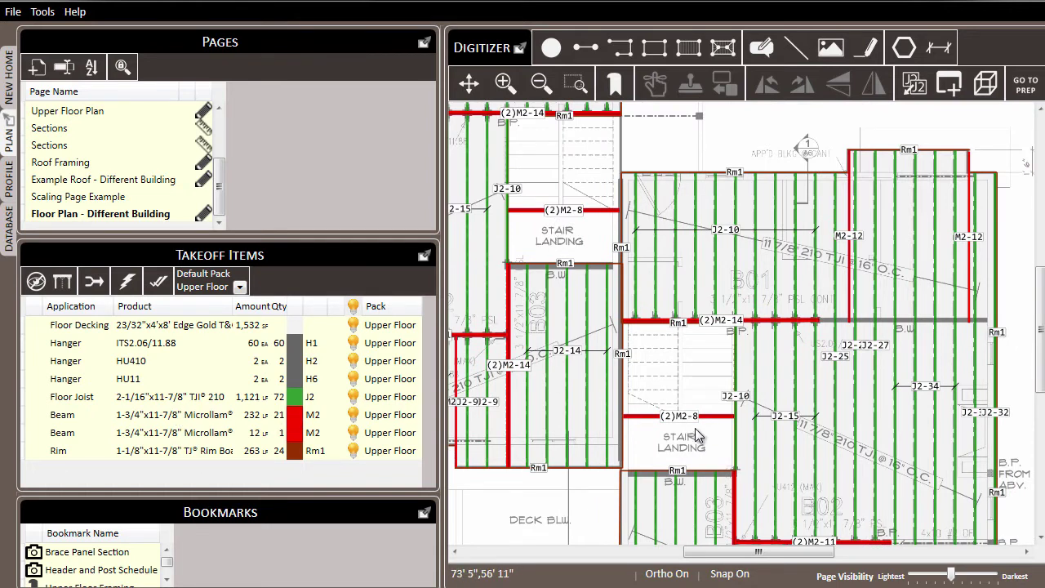
pyautogui.click(153, 420)
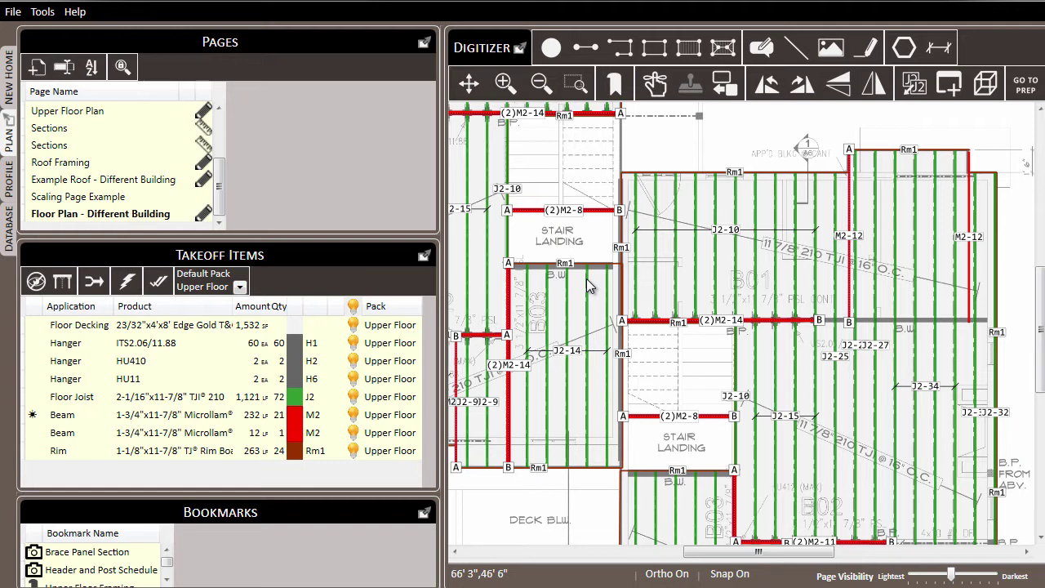
# Select the upper and lower (2)M2-8 stair landing beams on the plan
pyautogui.rightClick(182, 418)
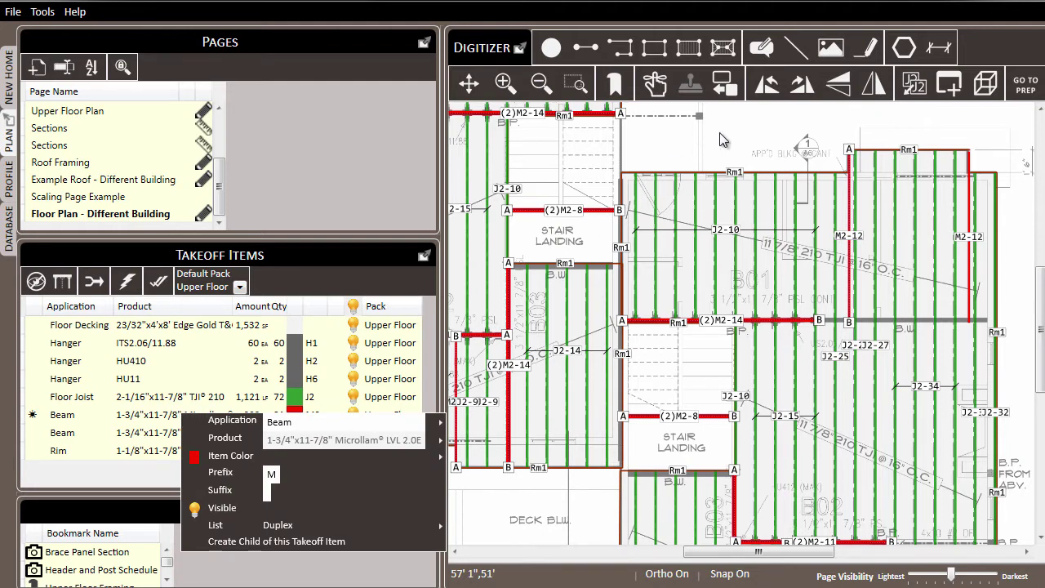
pyautogui.press('Escape')
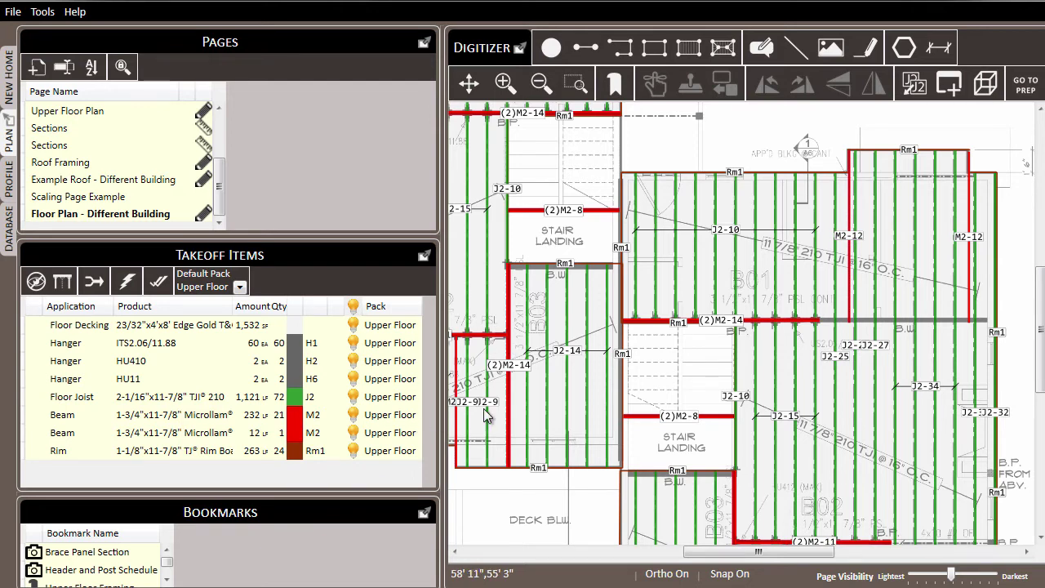
pyautogui.click(575, 214)
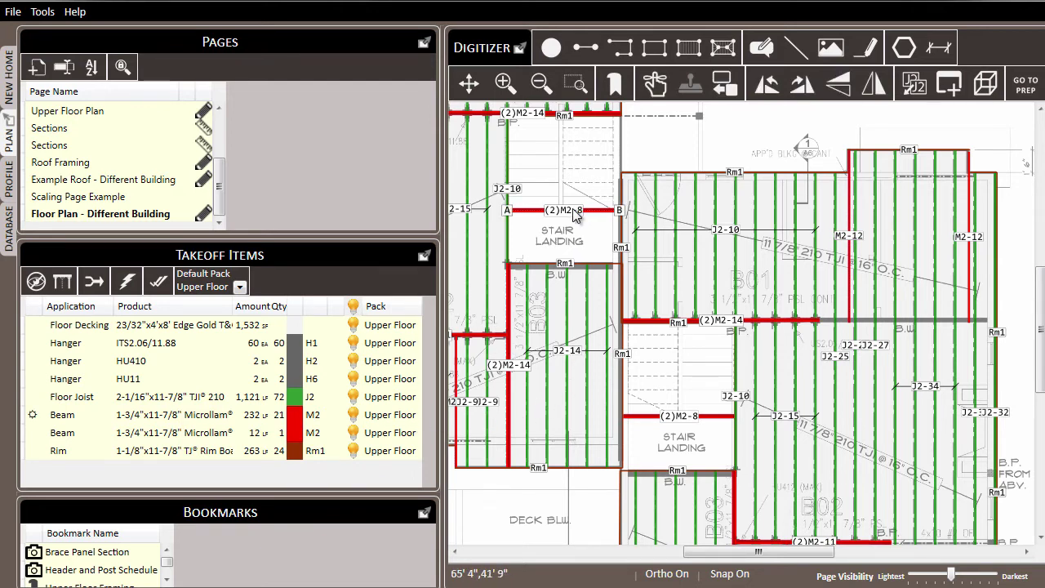
pyautogui.click(686, 418)
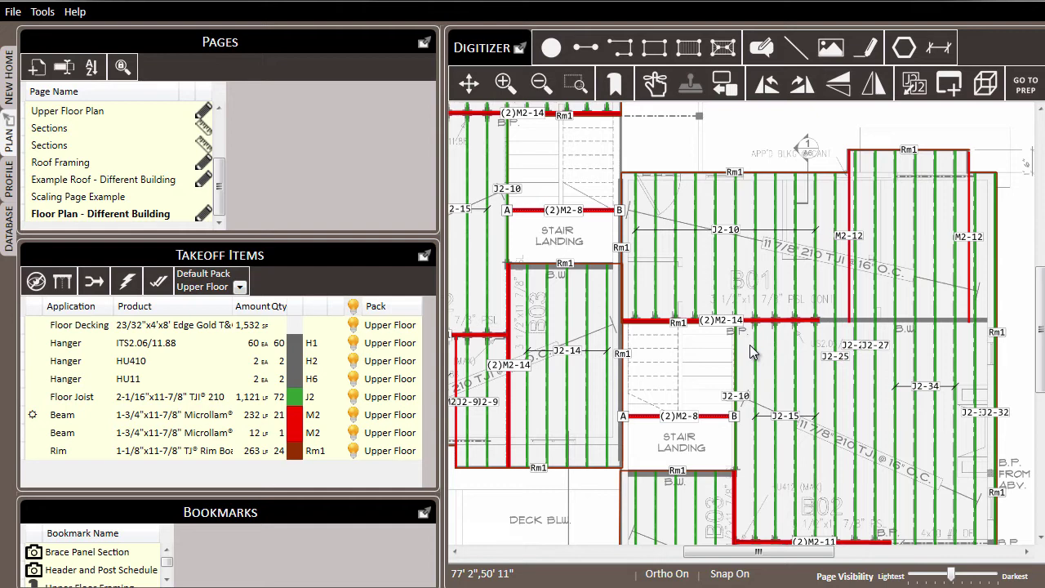
# Move the two selected beams to the Duplex > Main Wall pack
pyautogui.rightClick(552, 233)
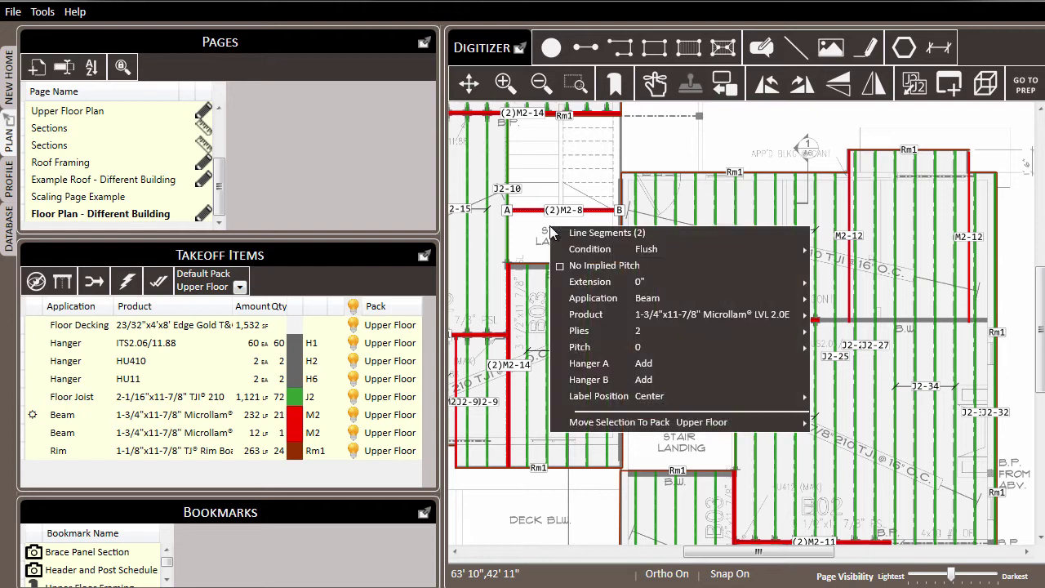
pyautogui.moveTo(627, 426)
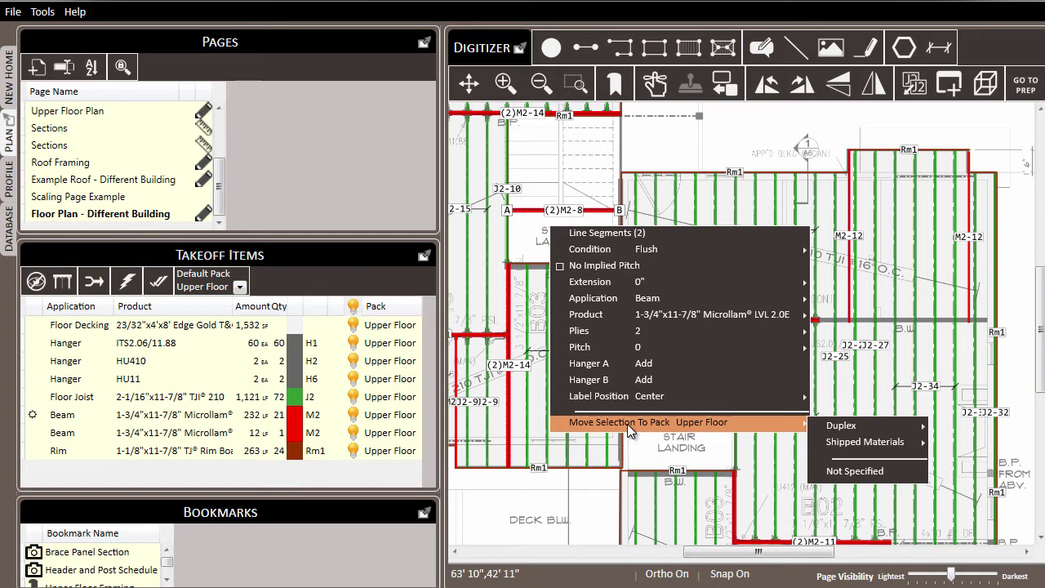
pyautogui.moveTo(849, 426)
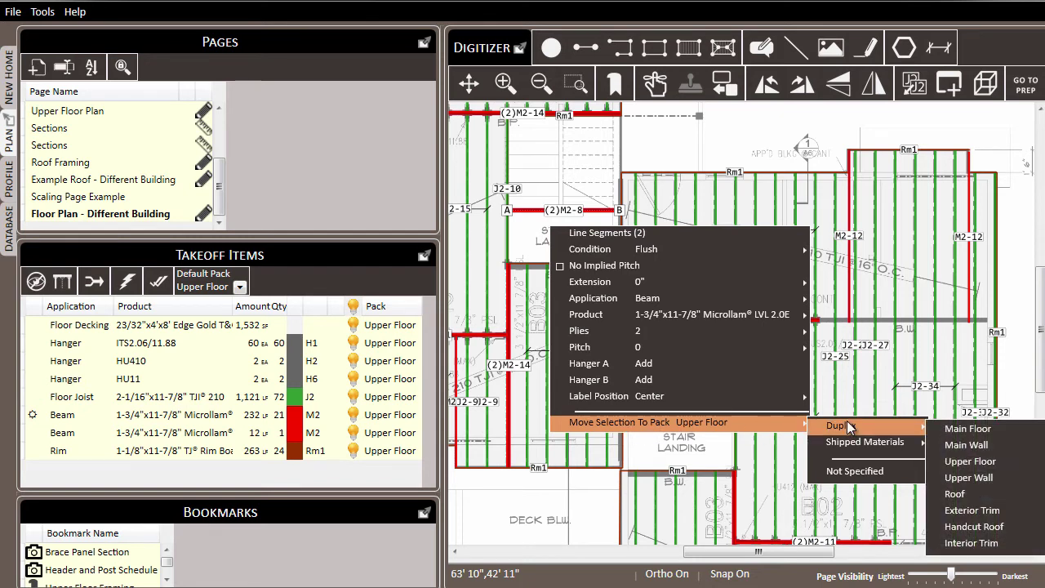
pyautogui.click(973, 445)
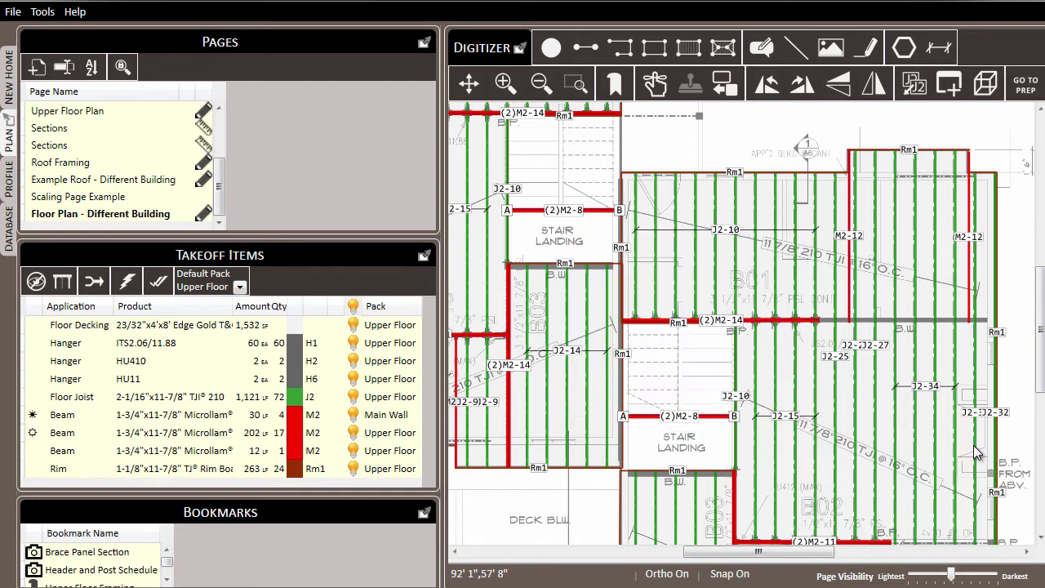
# Deselect and check which beams belong to the Main Wall and Upper Floor beam entries
pyautogui.click(718, 153)
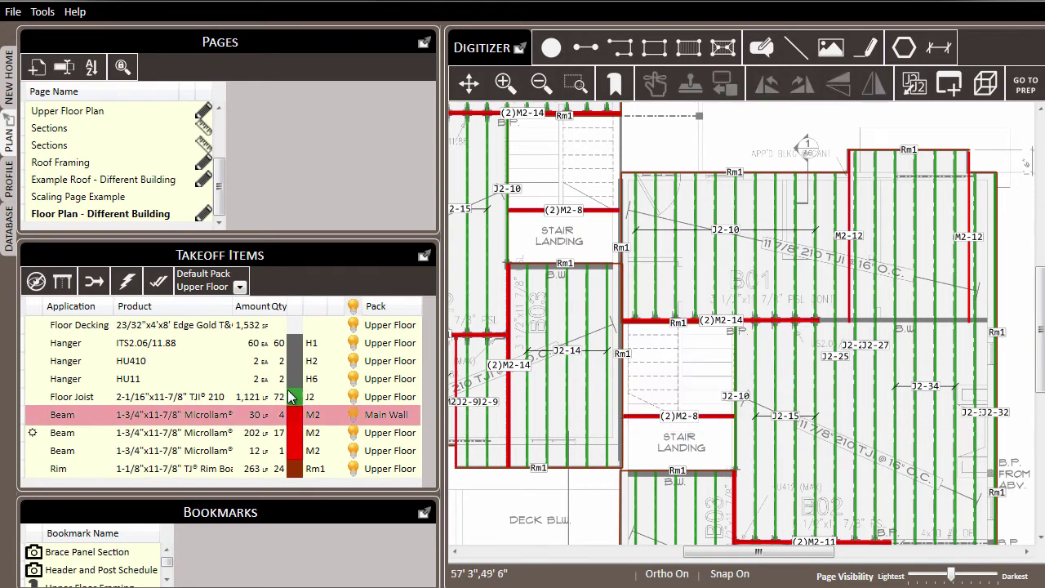
pyautogui.click(171, 420)
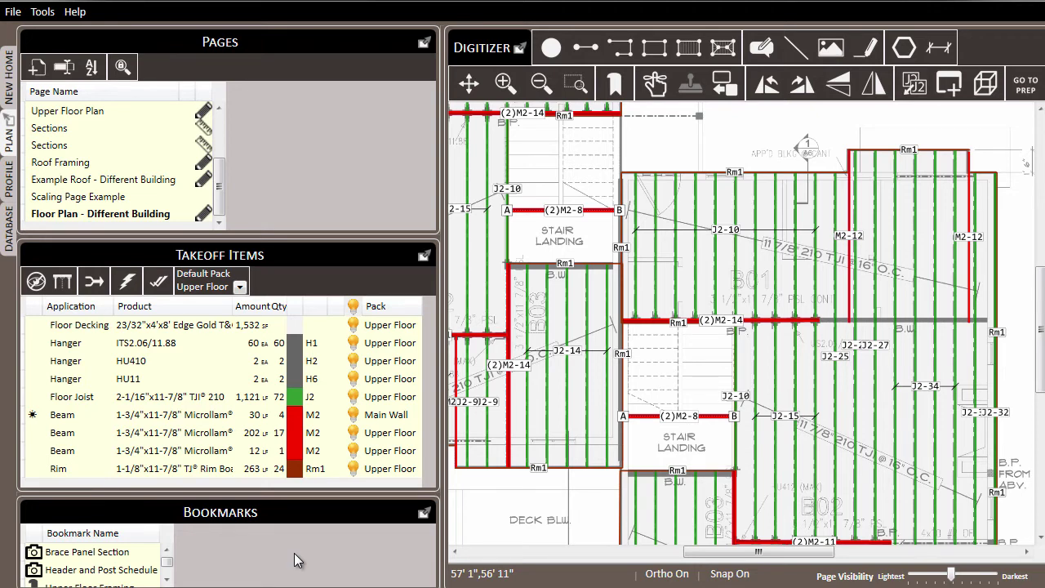
pyautogui.click(215, 437)
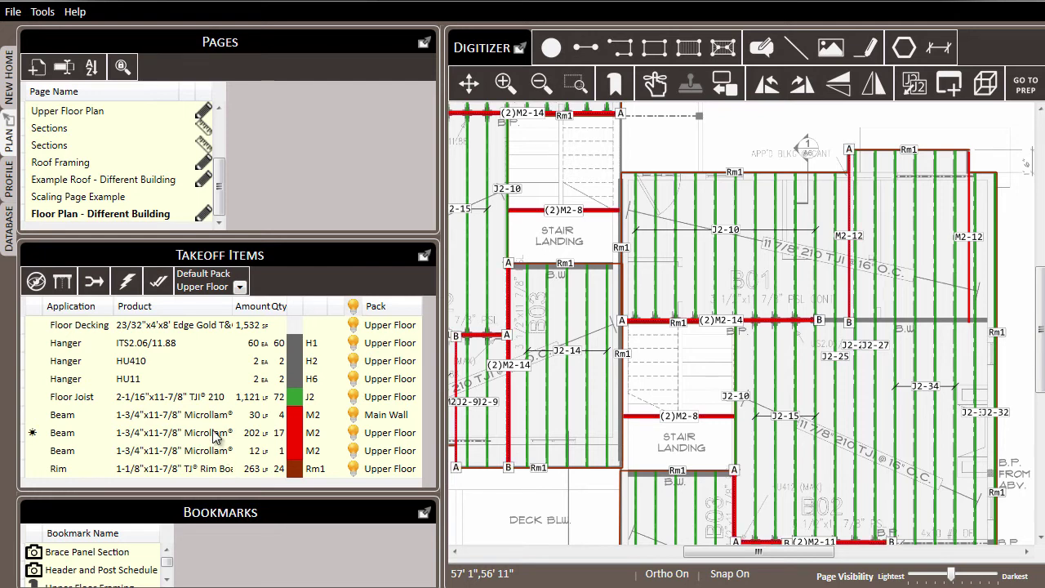